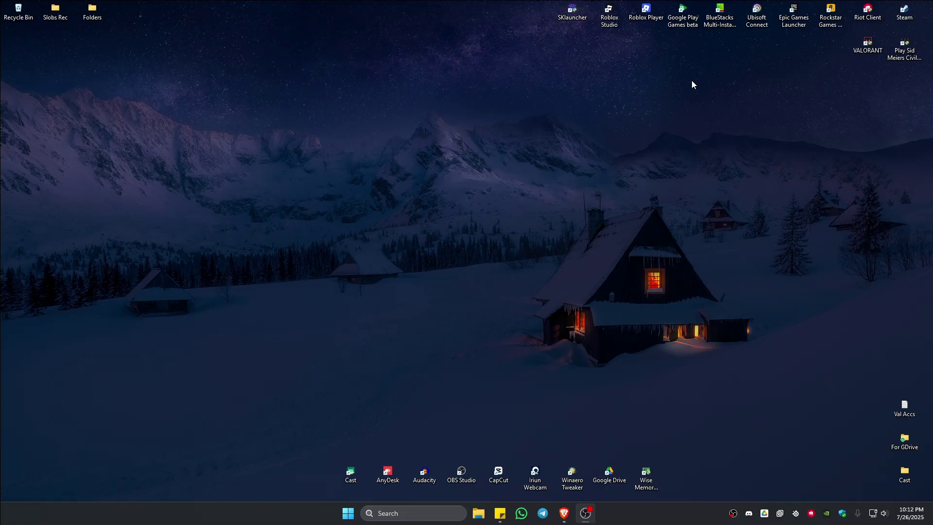
Step: Open Windows Update settings by searching 'system updates' and reposition the window
left_click(450, 508)
type("sy")
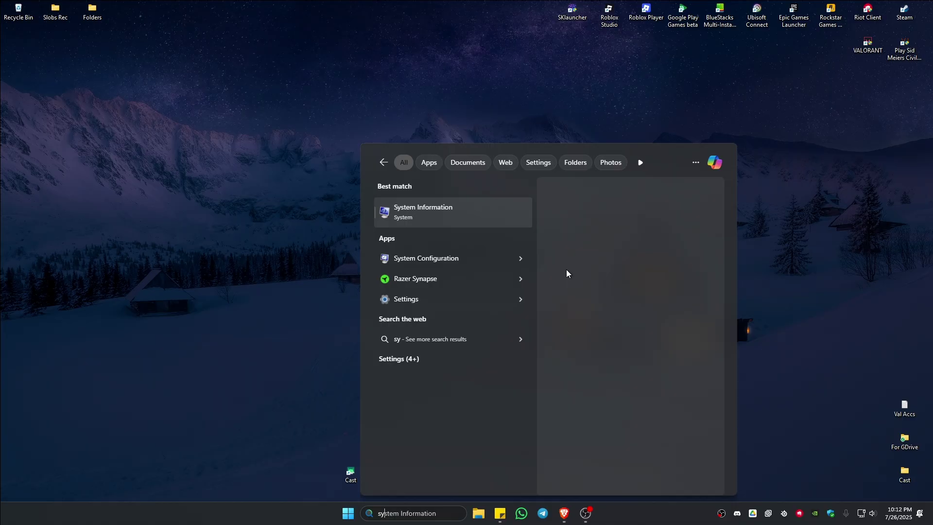
type("stem updates")
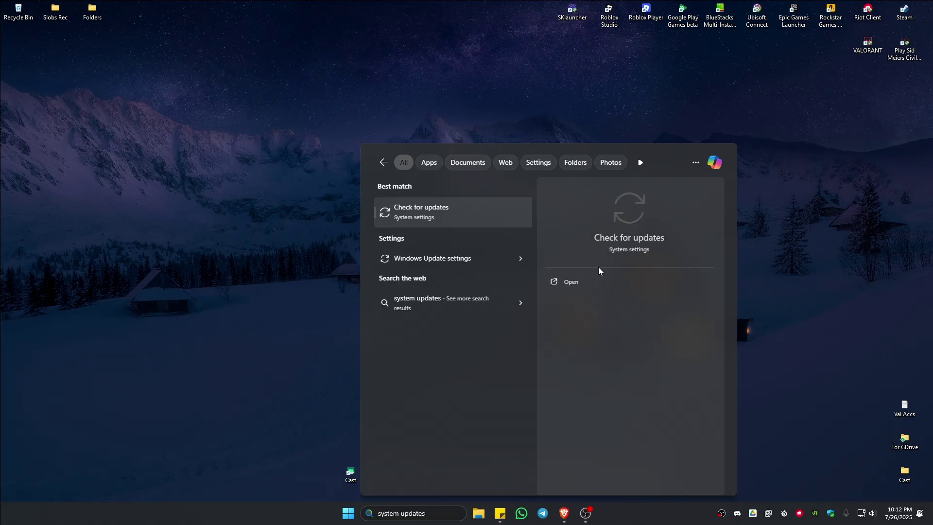
left_click(441, 214)
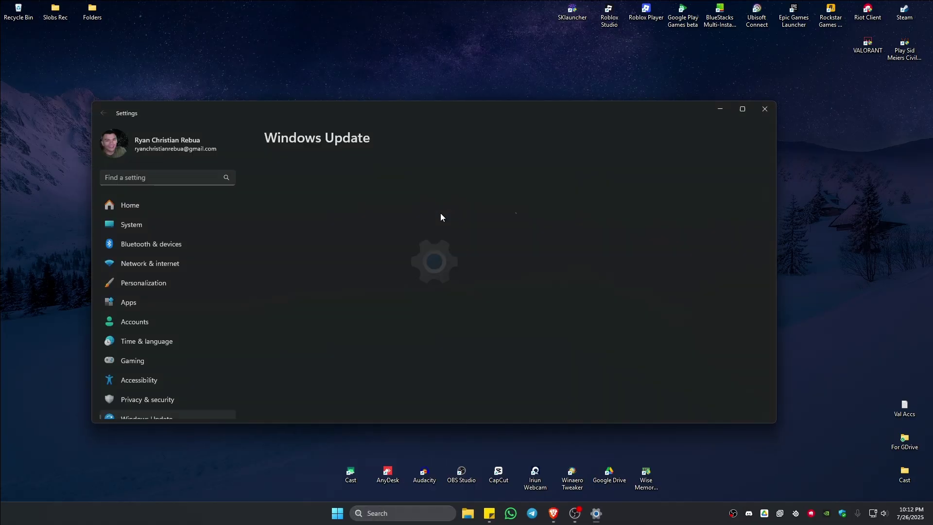
left_click_drag(444, 106, 471, 91)
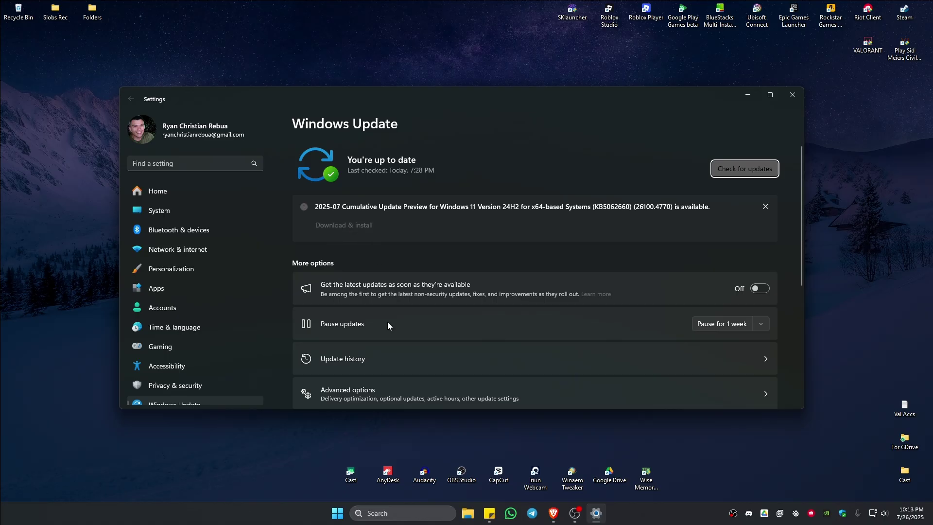
Step: Check the Start menu power options without choosing one, then close Settings
left_click(338, 513)
left_click(587, 479)
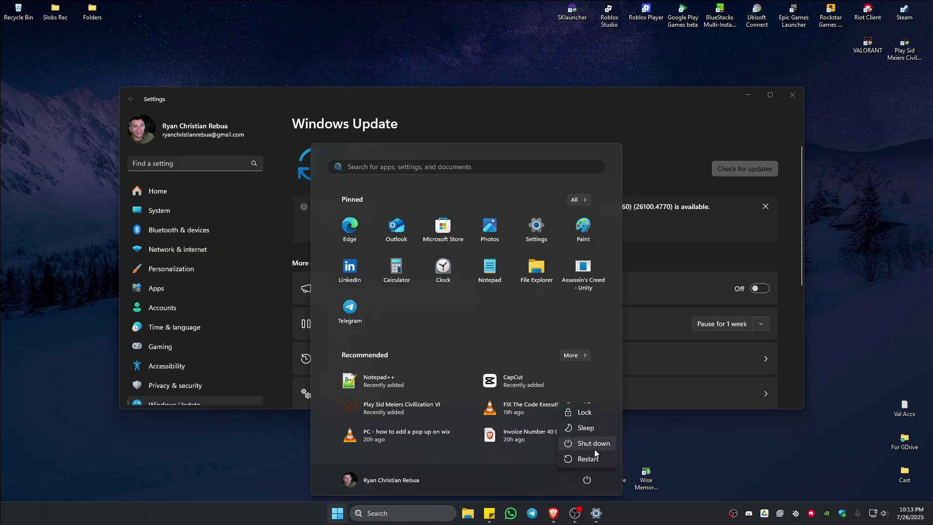
left_click(724, 445)
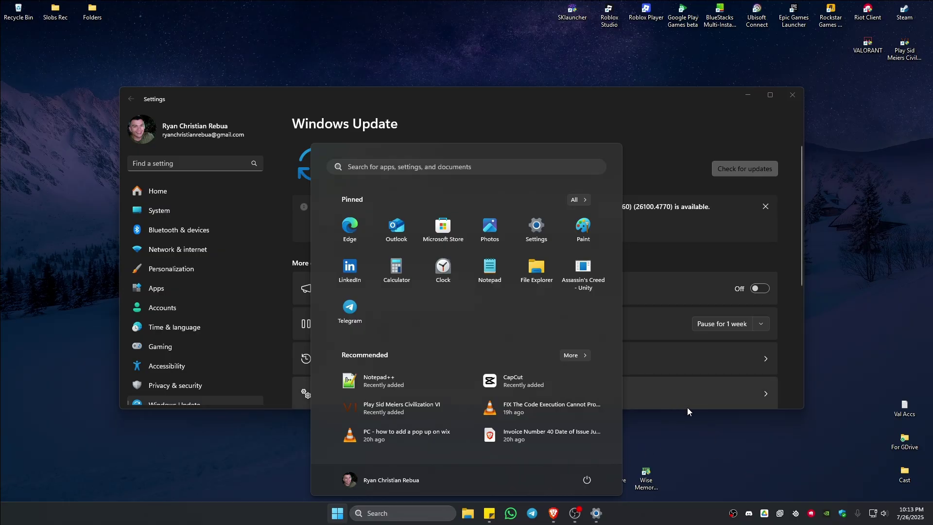
left_click(736, 442)
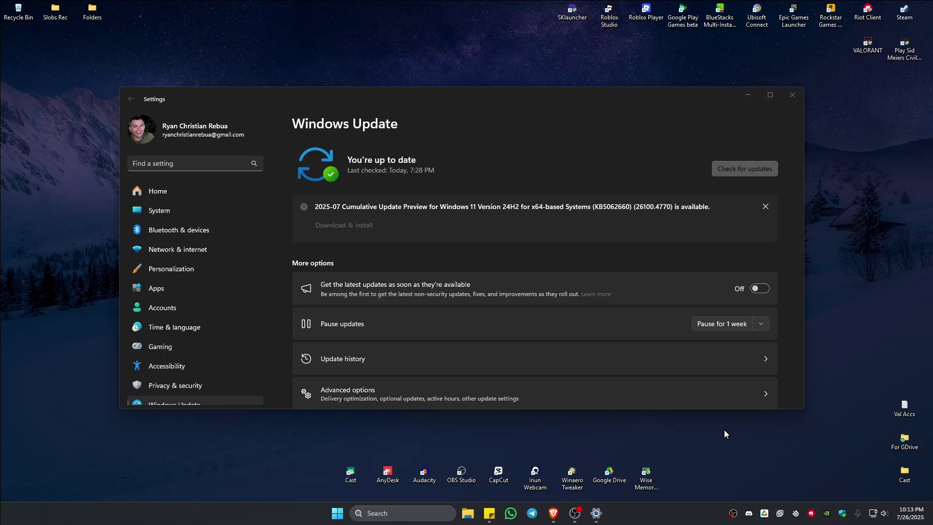
left_click(792, 94)
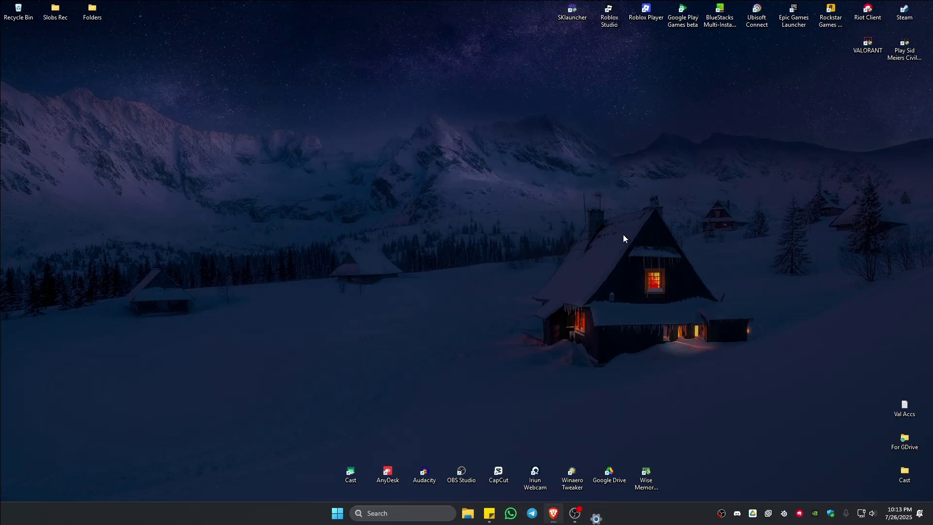
Step: Launch Command Prompt as administrator from a 'cmd' search
left_click(427, 513)
type("cmd")
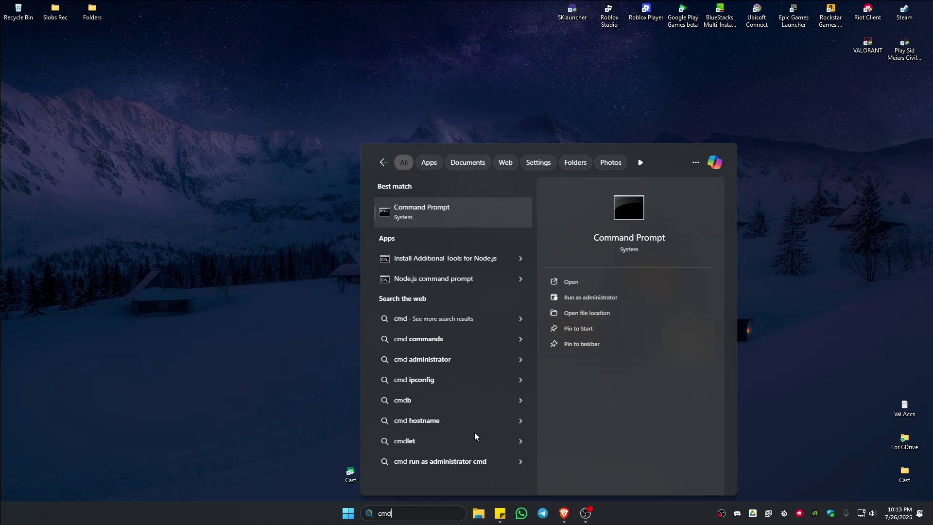
left_click(599, 298)
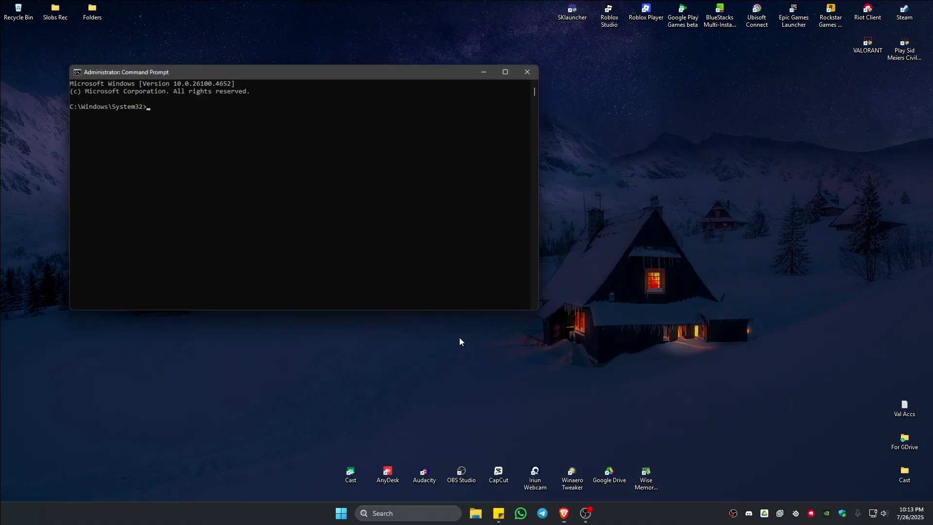
left_click_drag(366, 68, 542, 132)
Step: Run ipconfig /flushdns, ipconfig /release and ipconfig /renew to refresh the IP
type("ipconfig /")
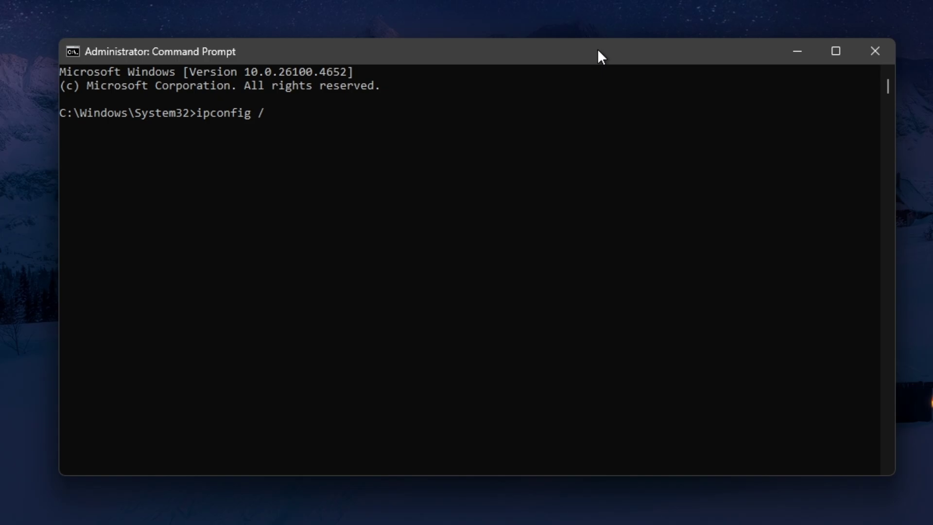
type("flushdns")
key("Return")
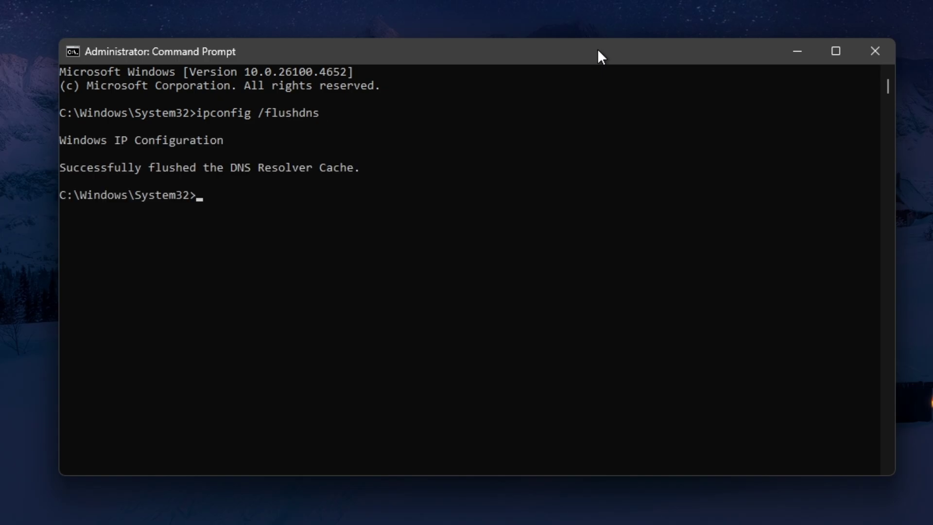
type("ipconfig /release")
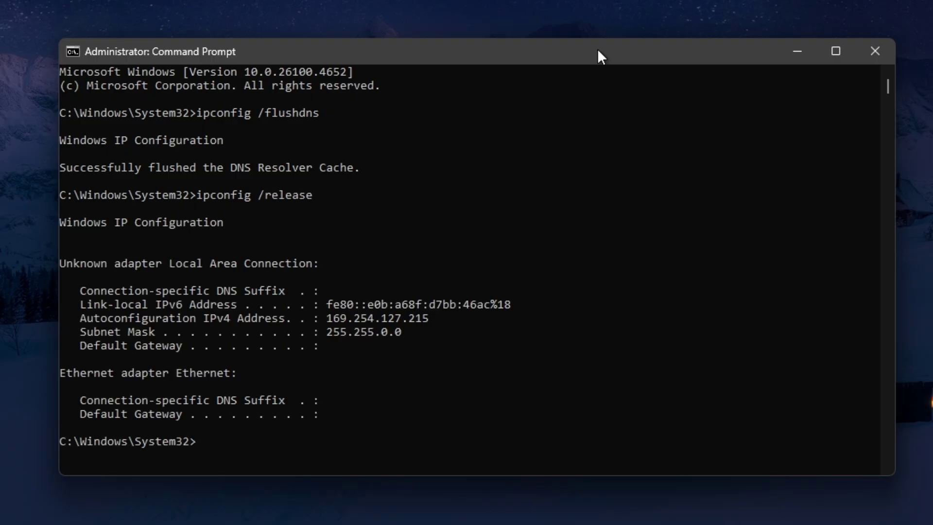
type("ipconfig /renew")
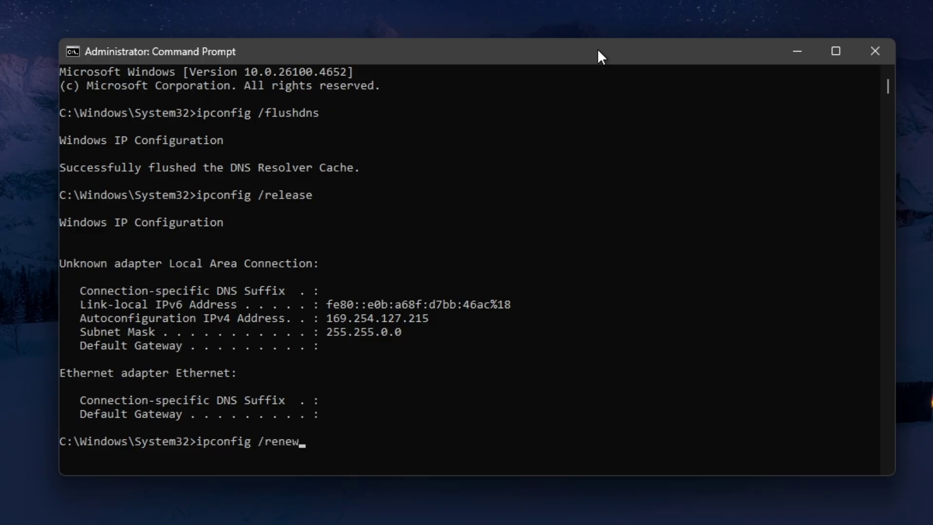
key("Return")
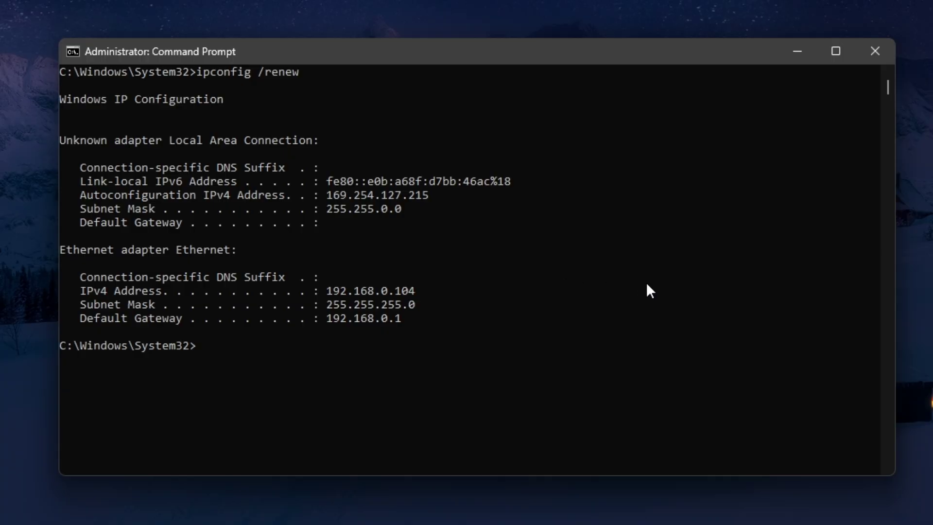
Step: Run 'netsh winsock reset' and 'netsh int ip reset', then close the console
type("netsh winsok")
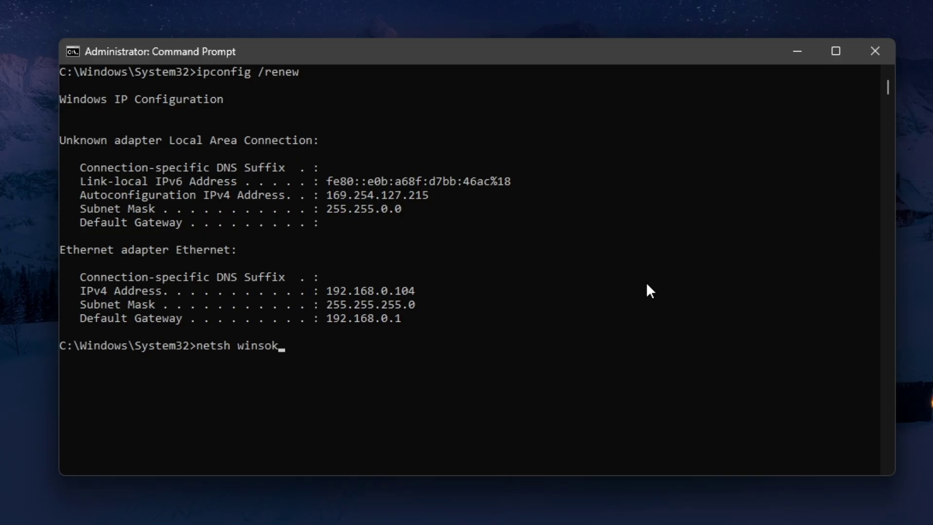
key("BackSpace")
type("ck reset")
key("Return")
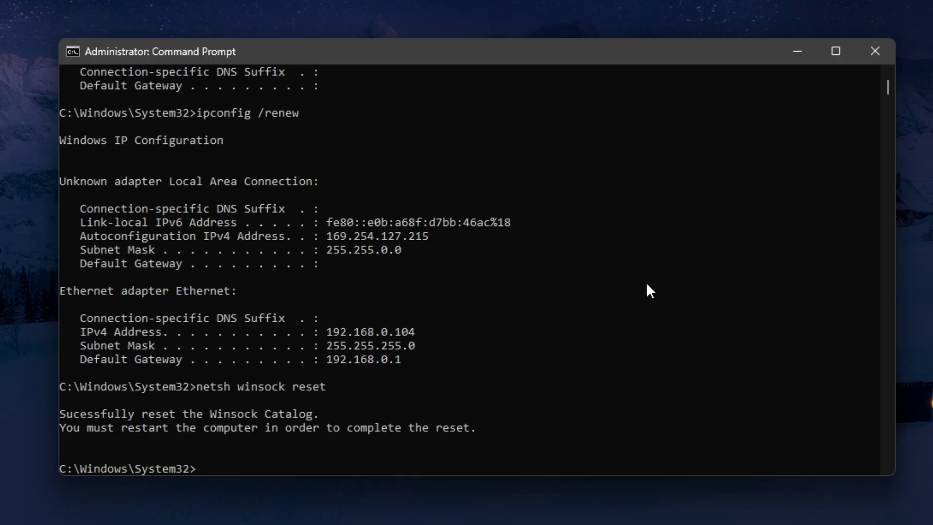
type("netsh int ip rese")
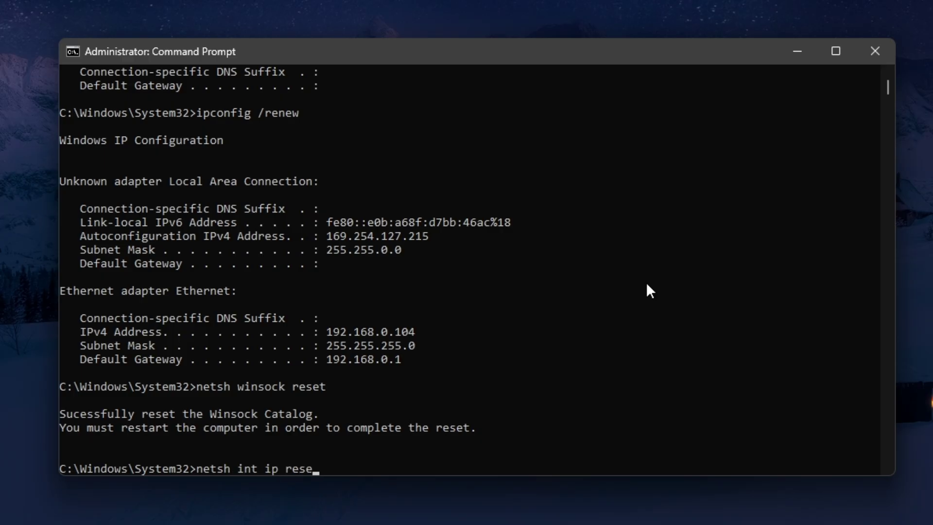
type("t")
key("Return")
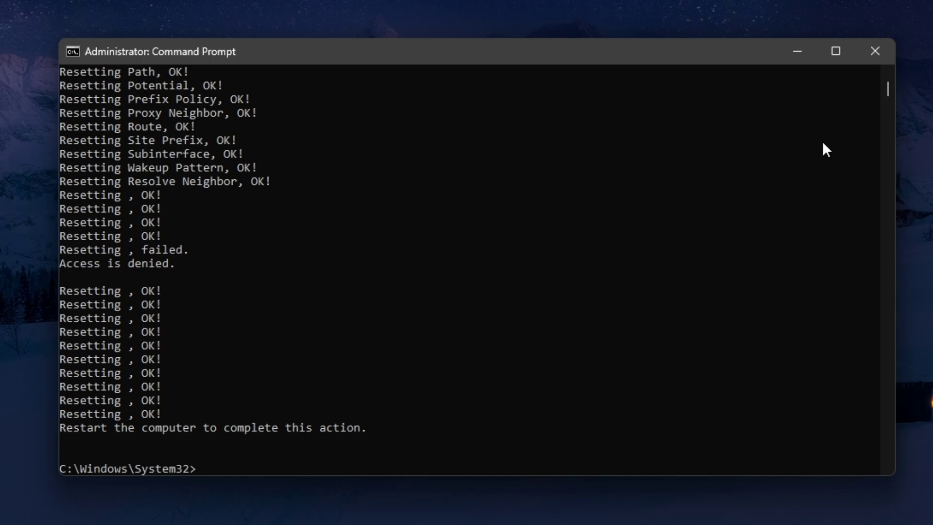
left_click(872, 52)
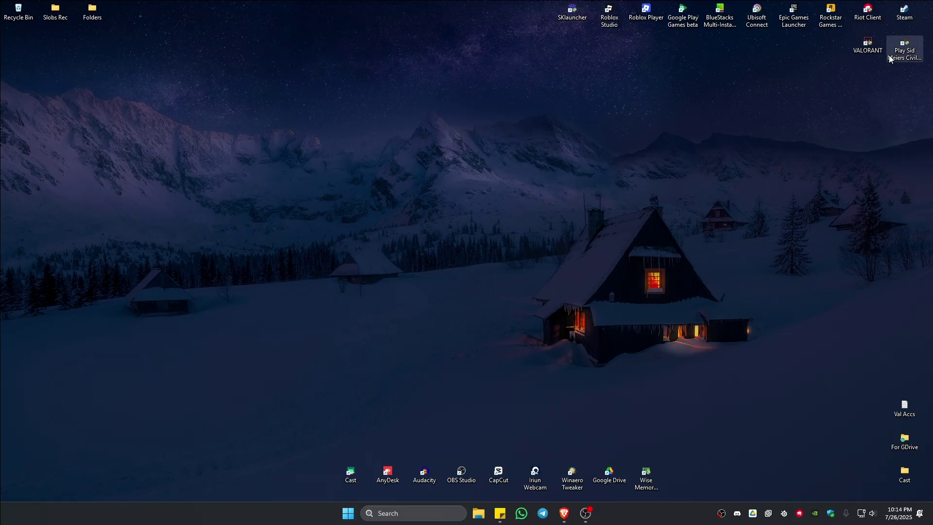
Step: Refresh the desktop, then open Control Panel from a 'control panel' search
right_click(521, 117)
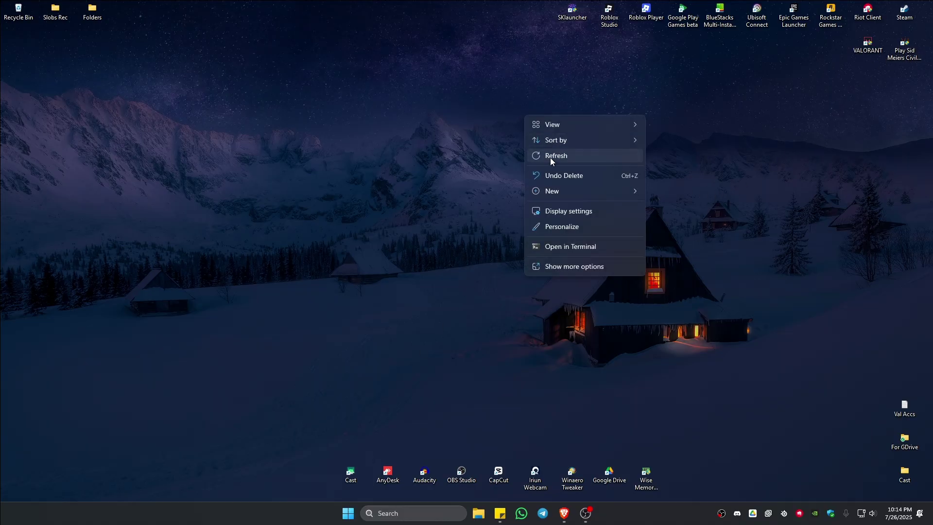
left_click(550, 156)
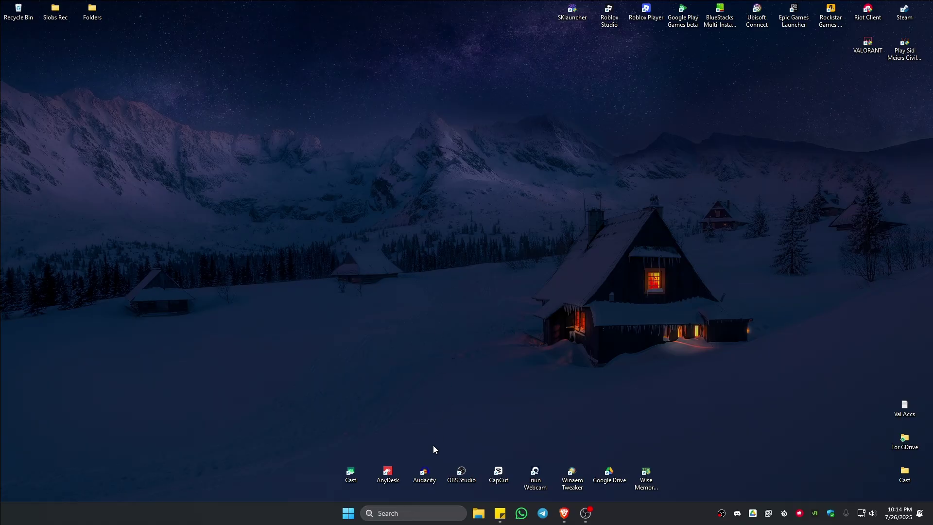
left_click(421, 516)
type("control panel")
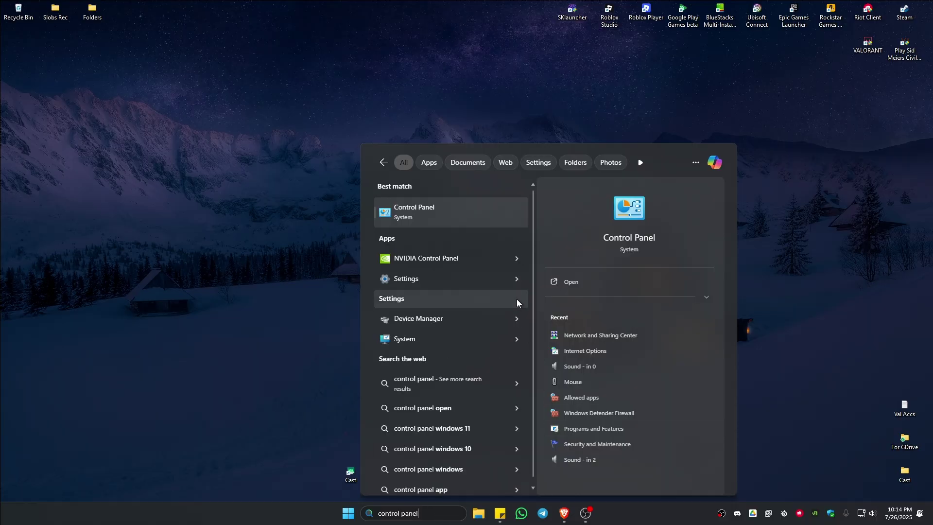
left_click(439, 214)
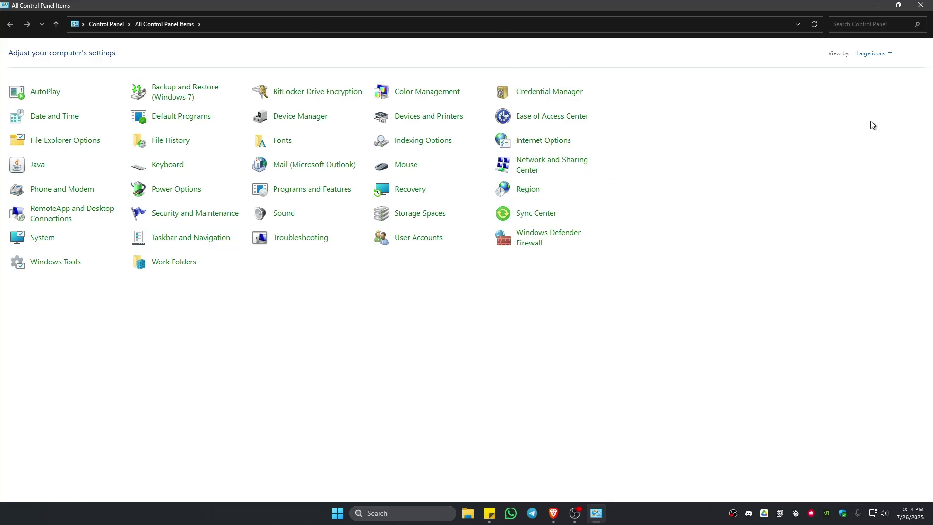
Step: Check the View by options without changing them, then open Network and Sharing Center
left_click(889, 54)
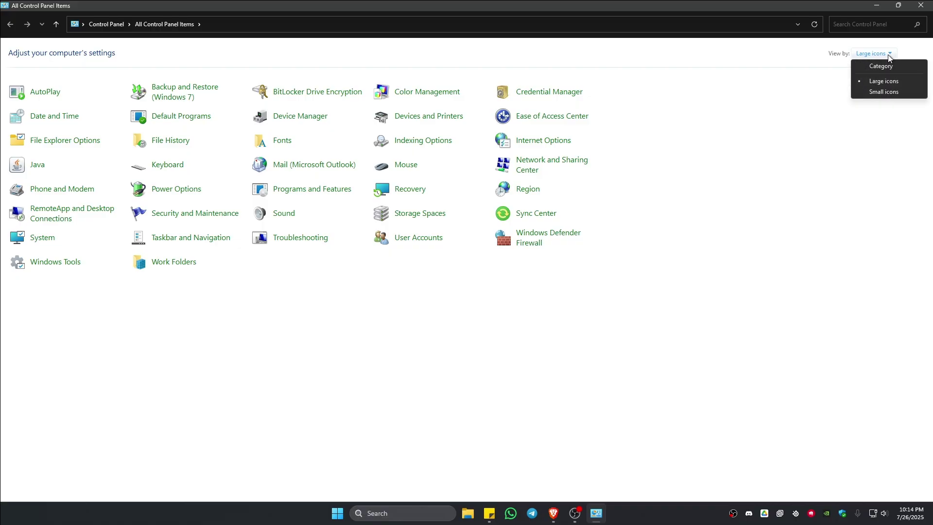
left_click(638, 160)
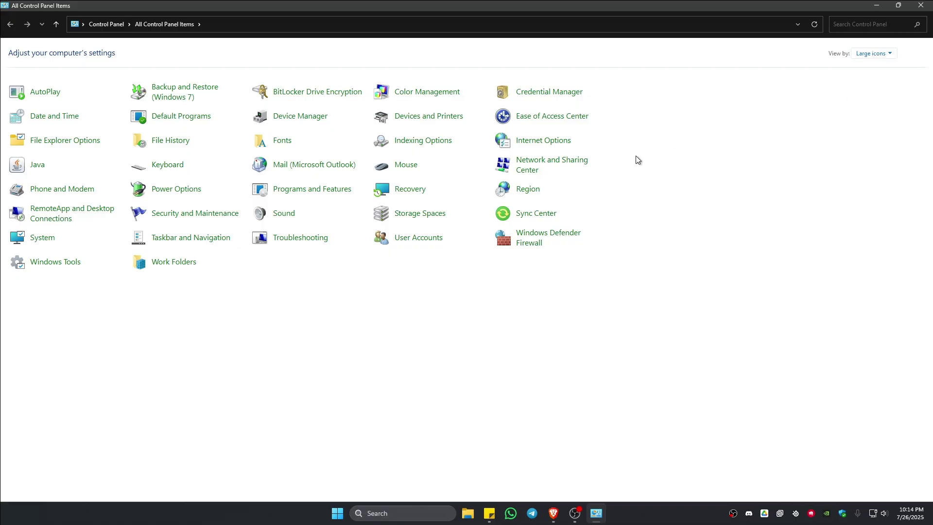
left_click(544, 170)
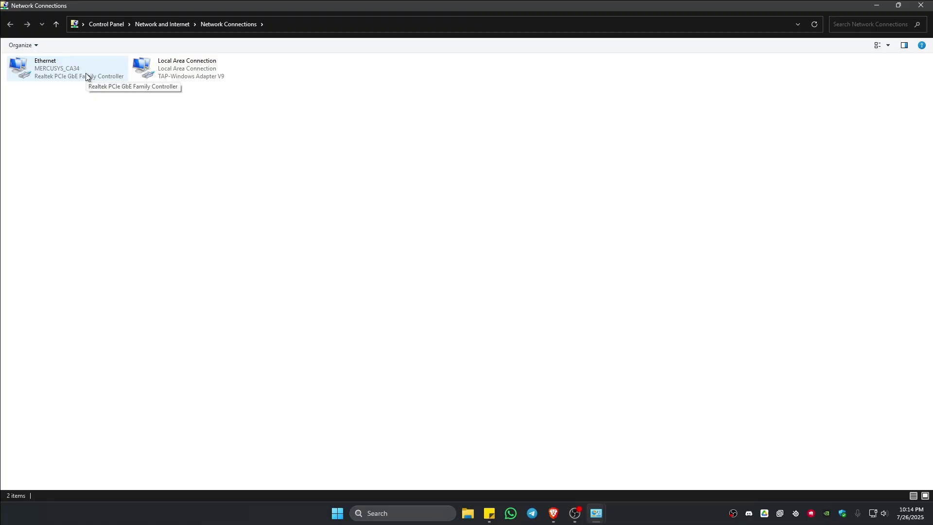
double_click(87, 77)
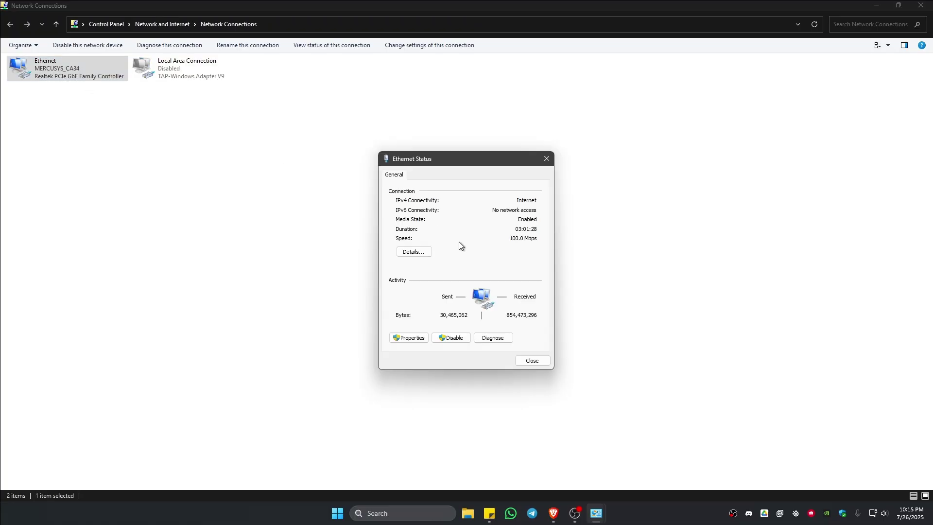
left_click(421, 338)
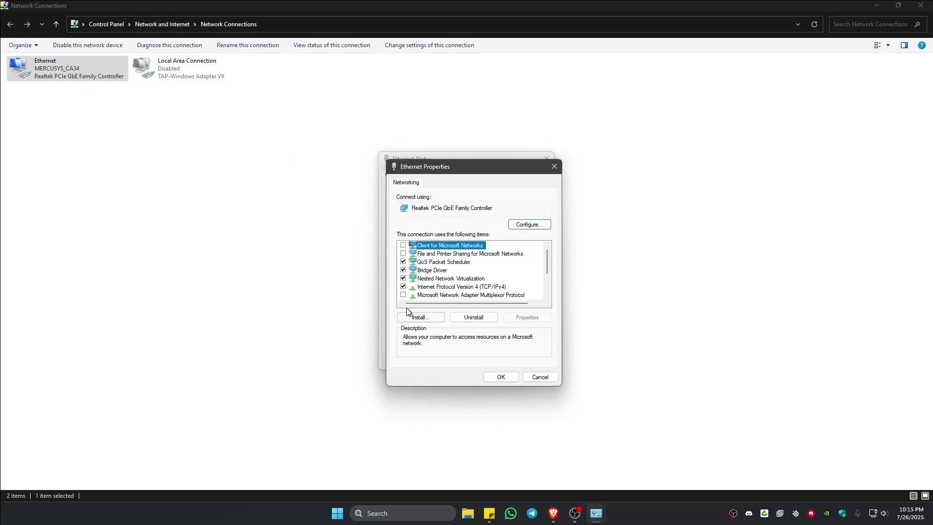
left_click(499, 287)
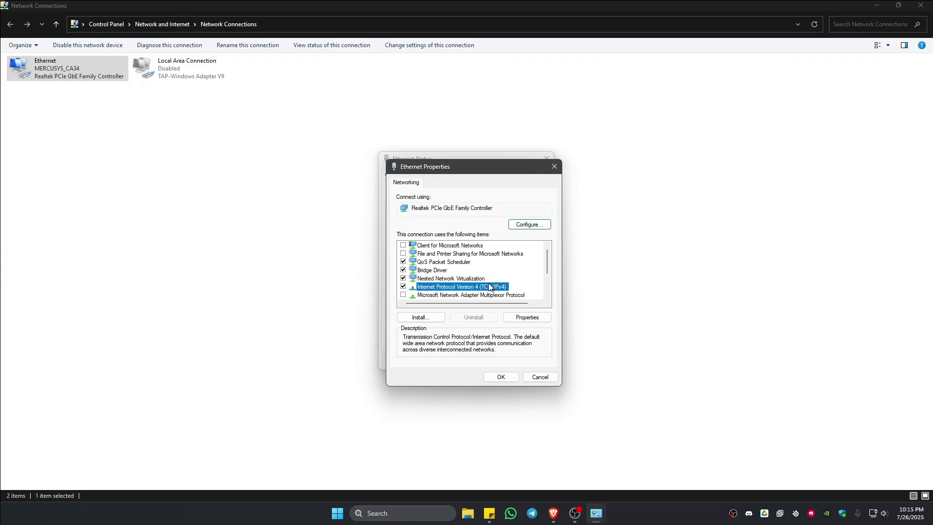
left_click(535, 319)
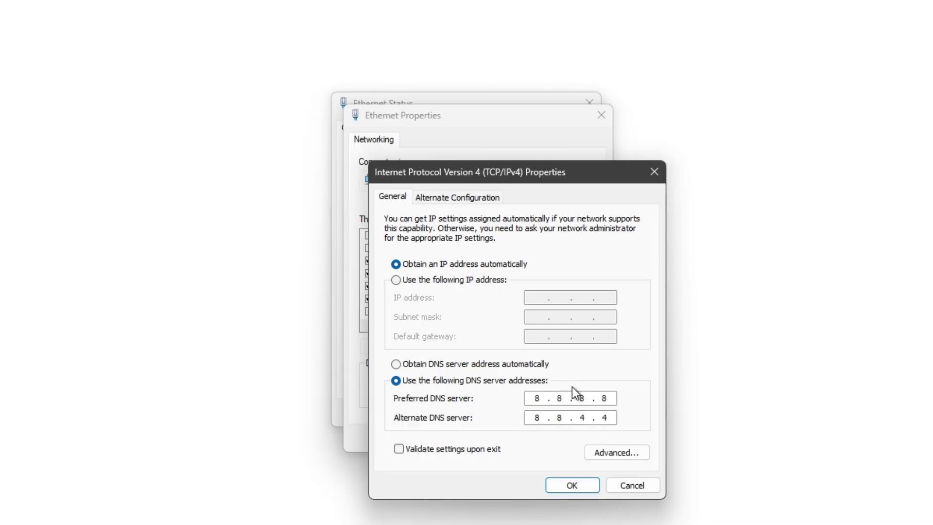
left_click(578, 482)
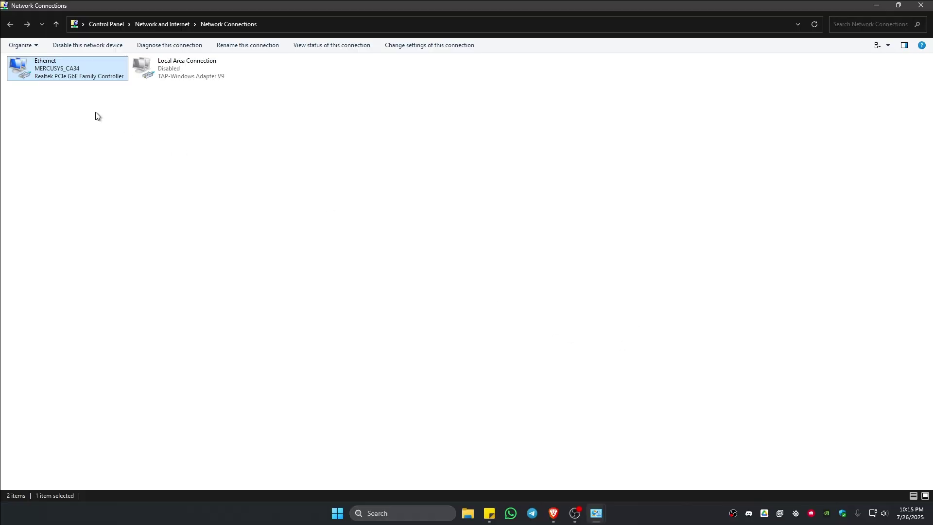
Step: Open the IPv4 properties of the Ethernet connection
double_click(60, 66)
left_click(409, 338)
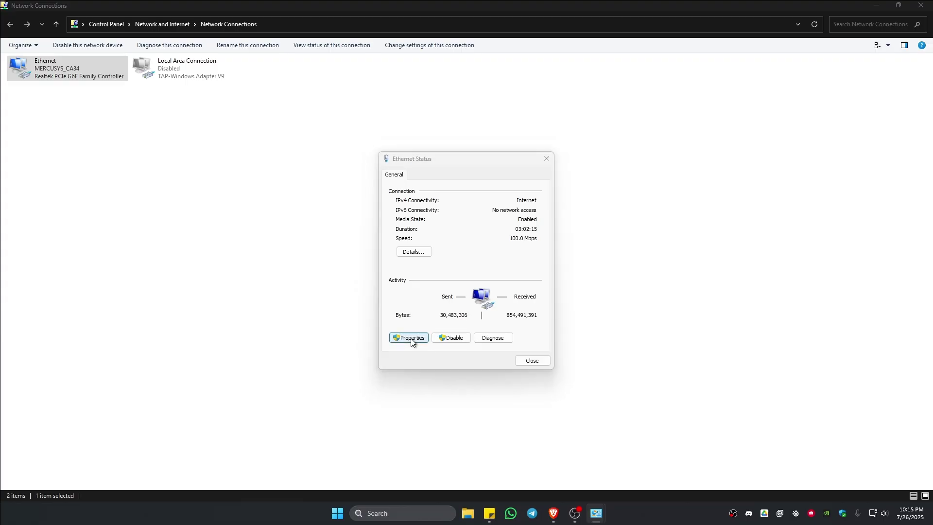
double_click(477, 287)
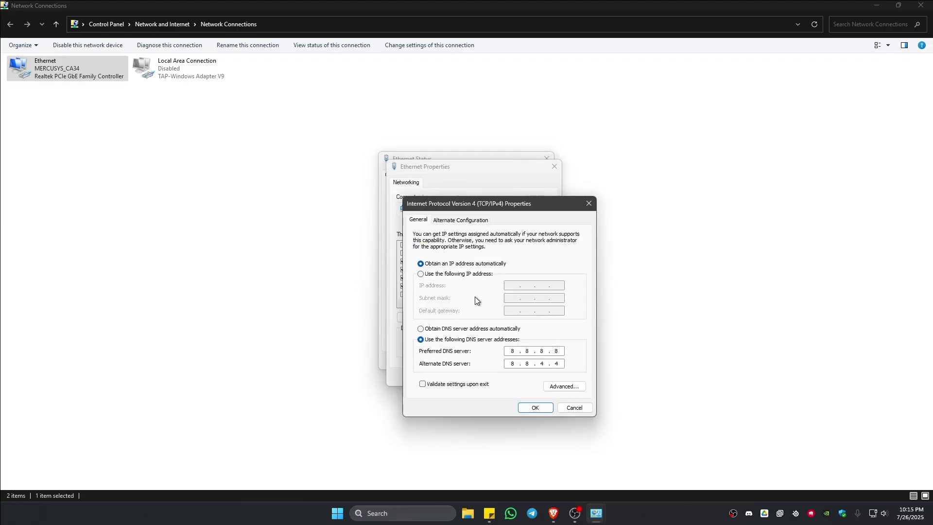
Step: Enter DNS servers 1.1.1.1 and 1.0.0.1, save, and close the network windows
double_click(527, 350)
type("1.1.1.0..0")
key("BackSpace")
key("BackSpace")
type("0.0")
left_click(534, 407)
left_click(500, 376)
left_click(546, 158)
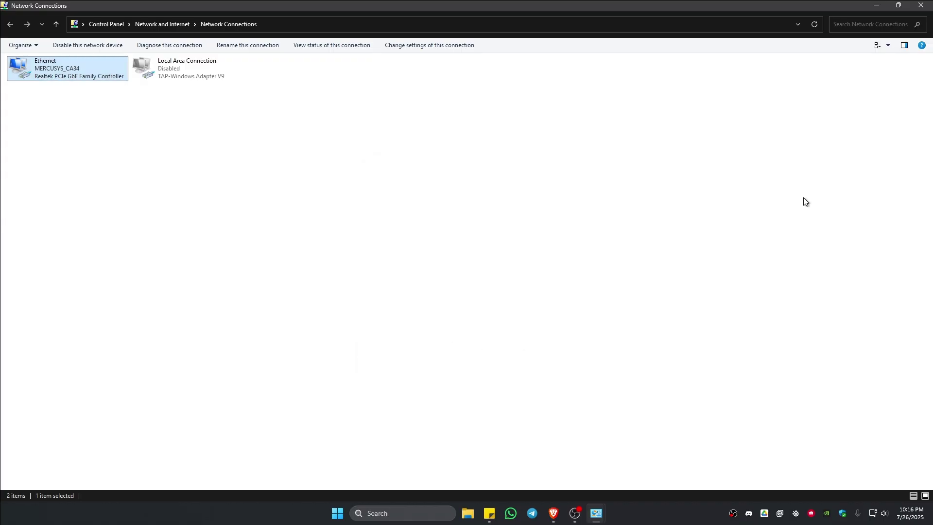
left_click(918, 11)
left_click(921, 5)
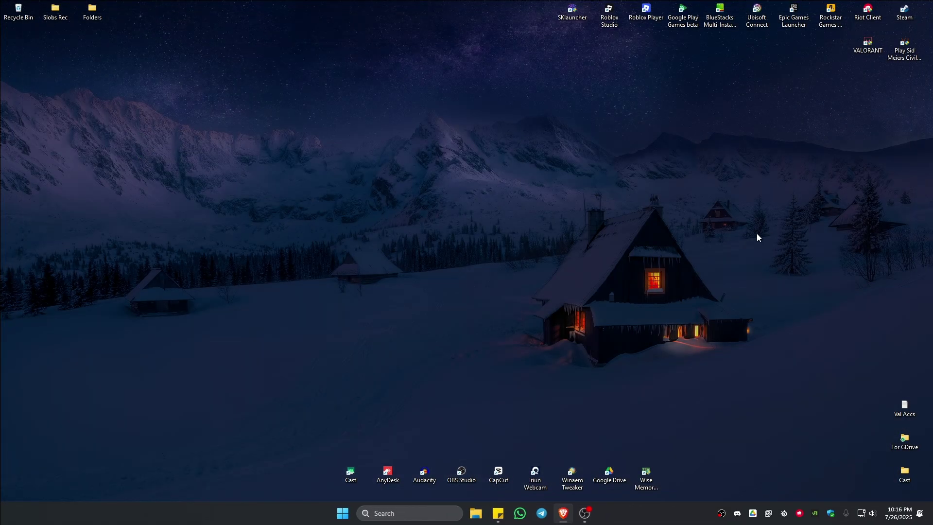
right_click(571, 213)
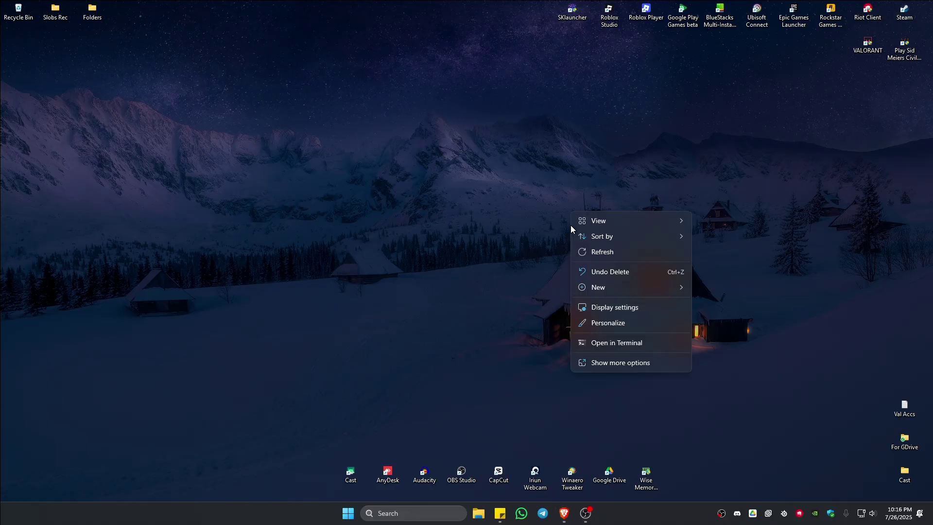
left_click(595, 252)
left_click(348, 513)
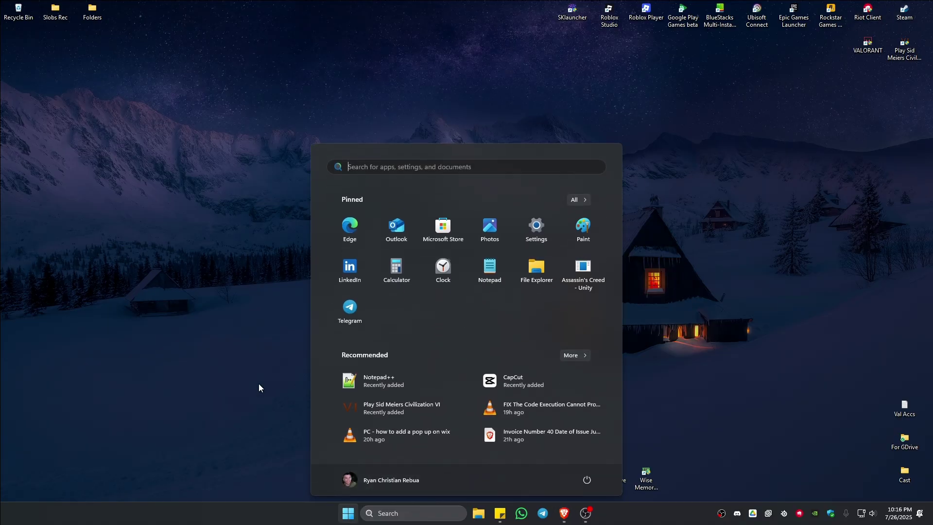
left_click(225, 370)
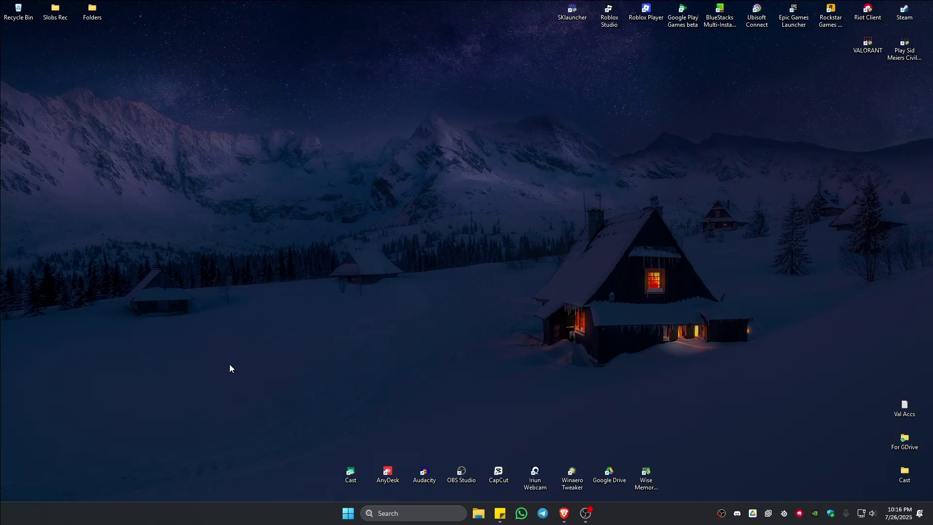